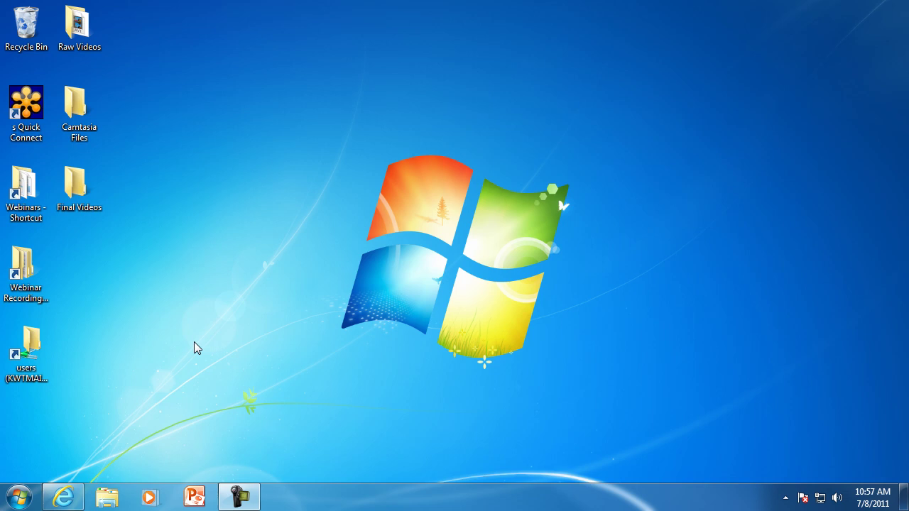
Step: Restore the Log On To Learn page and expand Start > All Programs > Accessories
left_click(65, 500)
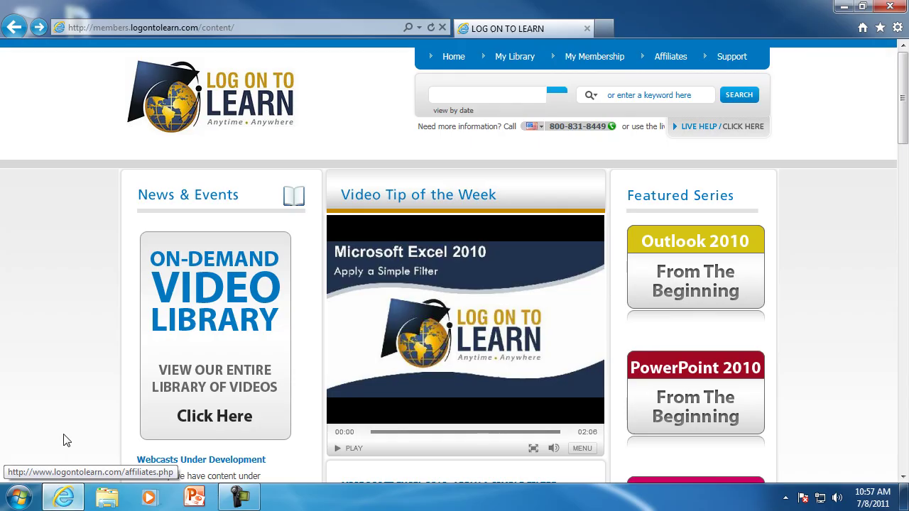
left_click(19, 501)
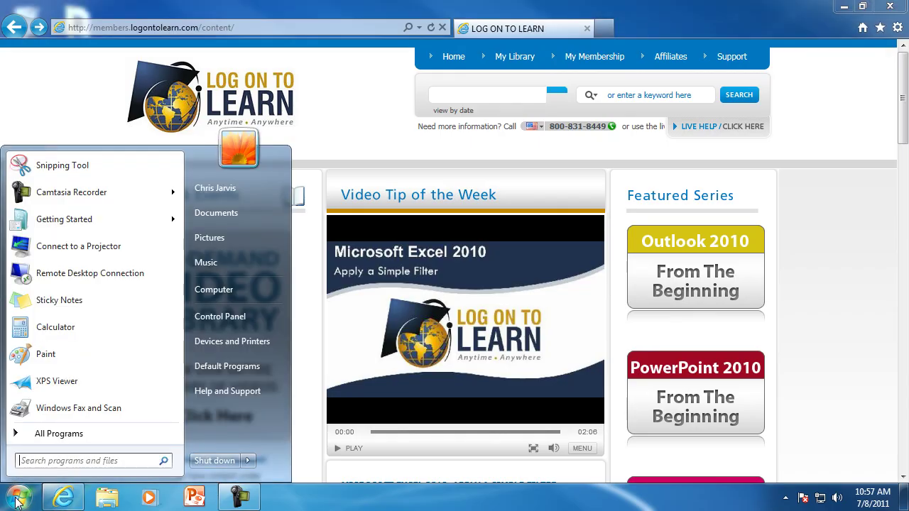
left_click(86, 434)
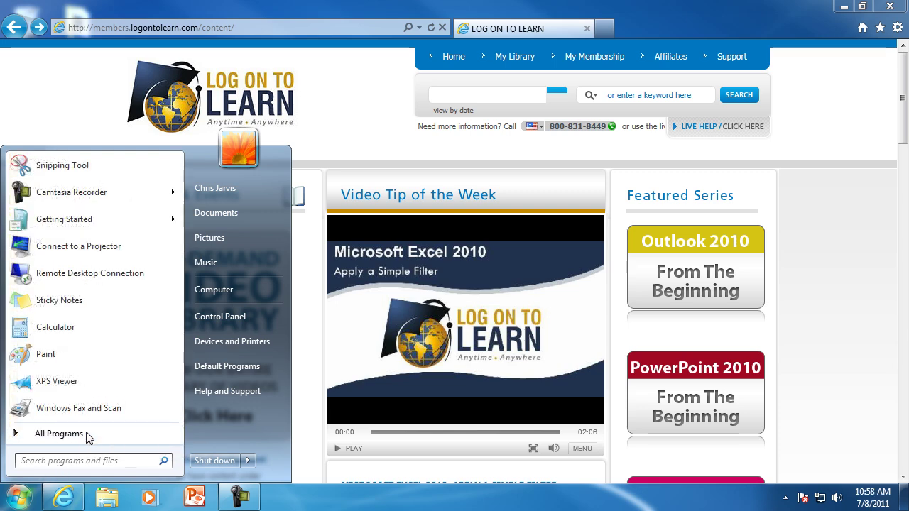
left_click(79, 436)
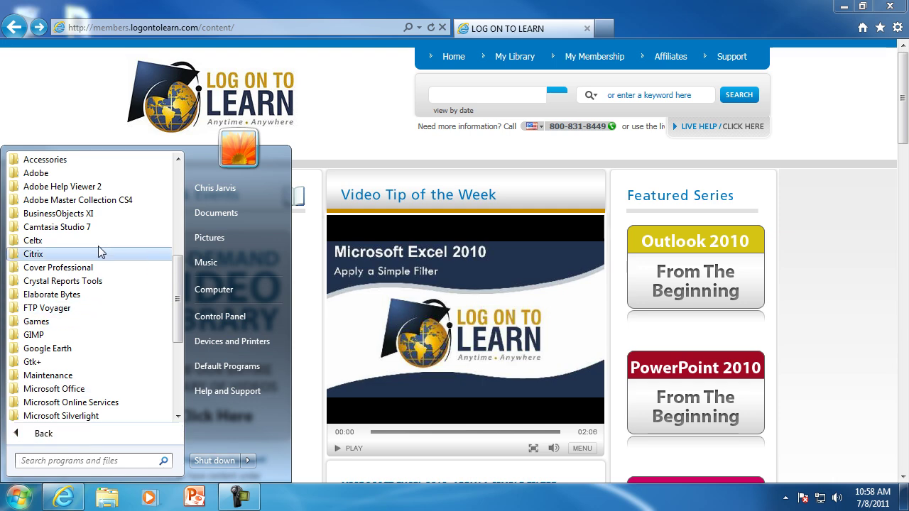
left_click(98, 162)
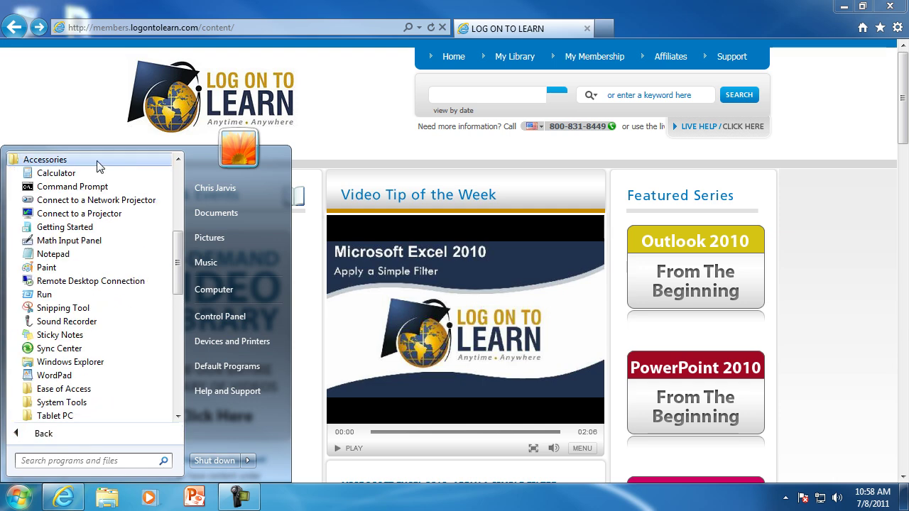
Step: Launch Snipping Tool and capture the Log On To Learn logo as a Free-form Snip
left_click(63, 308)
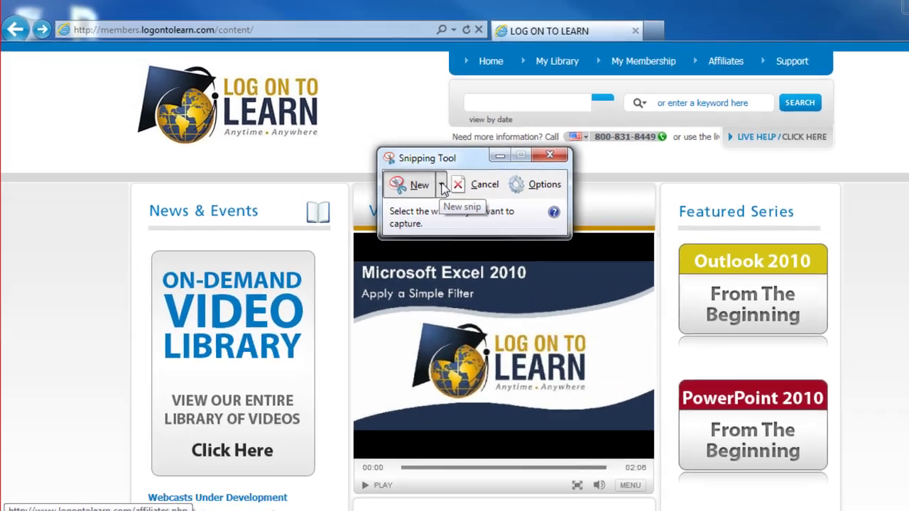
left_click(441, 186)
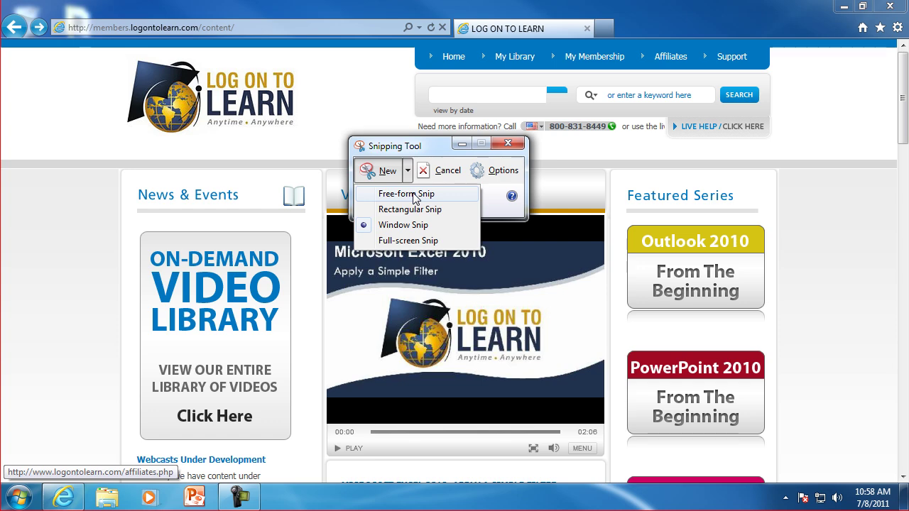
left_click(415, 196)
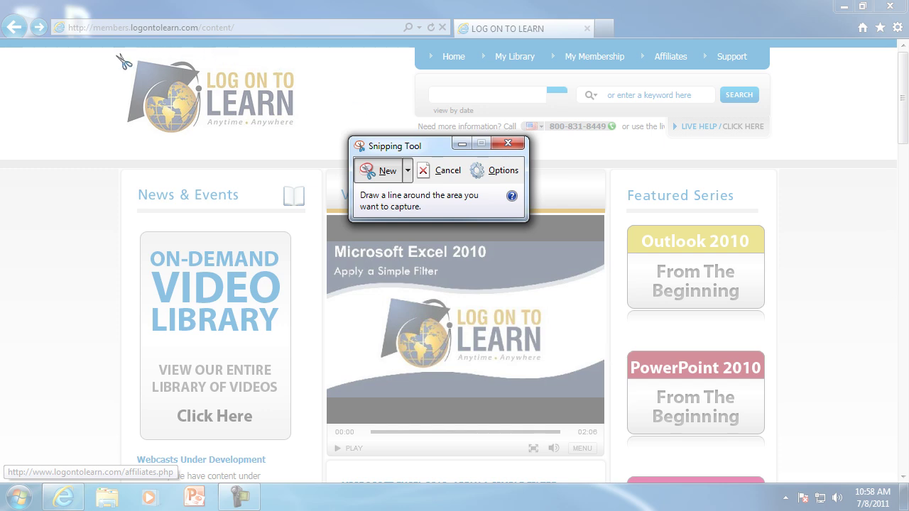
mouse_move(104, 62)
left_mouse_down()
mouse_move(130, 56)
mouse_move(310, 74)
mouse_move(193, 163)
mouse_move(55, 109)
mouse_move(65, 90)
mouse_move(109, 65)
left_mouse_up()
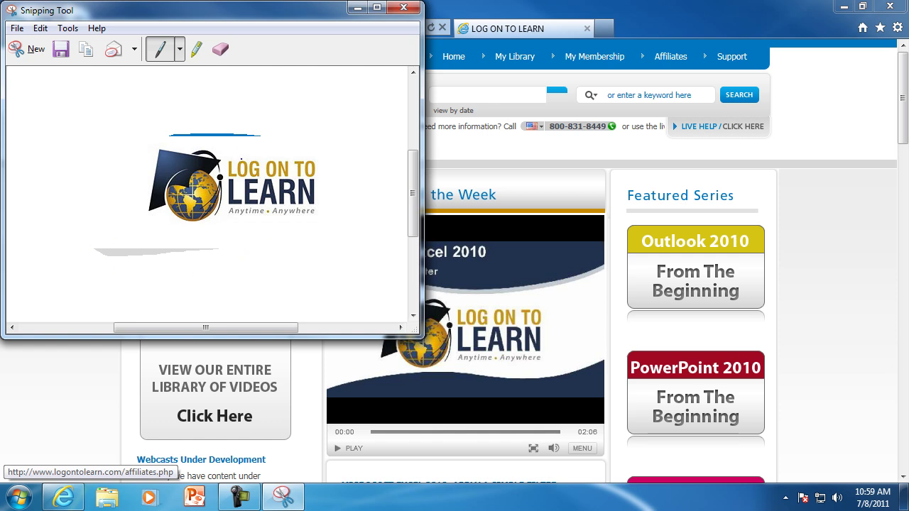
Step: Take a new Rectangular Snip framing the Log On To Learn logo
left_click(31, 49)
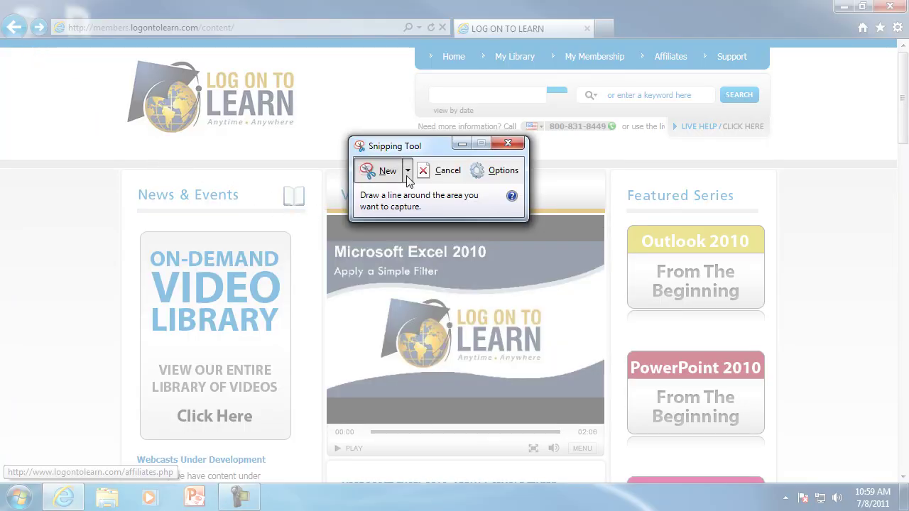
left_click(407, 178)
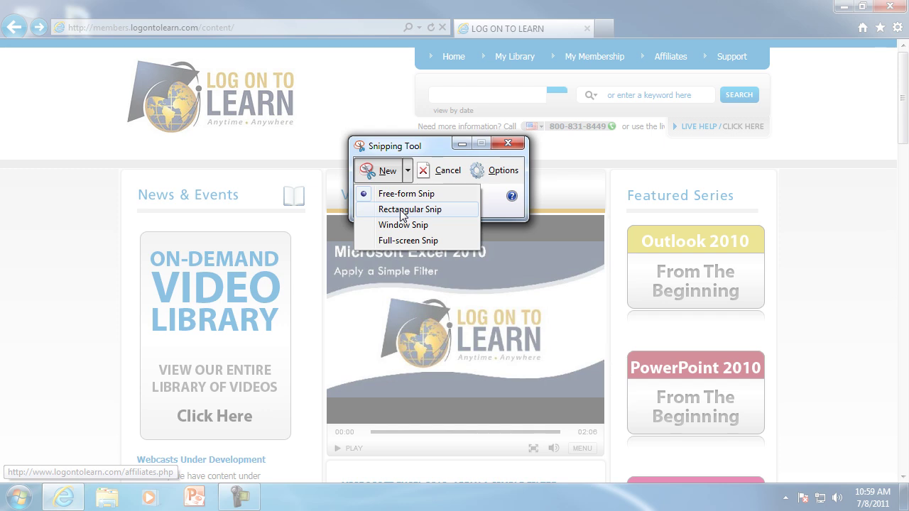
left_click(403, 210)
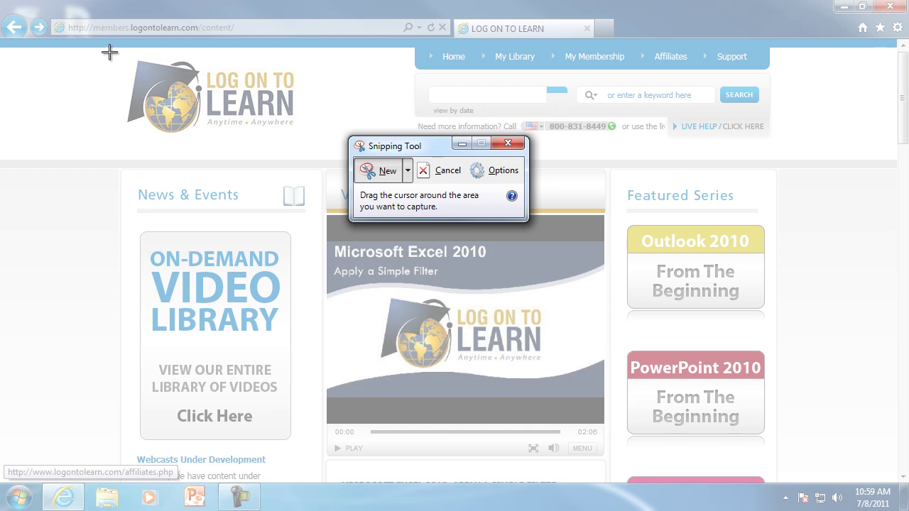
mouse_move(109, 52)
left_mouse_down()
mouse_move(250, 90)
mouse_move(313, 148)
left_mouse_up()
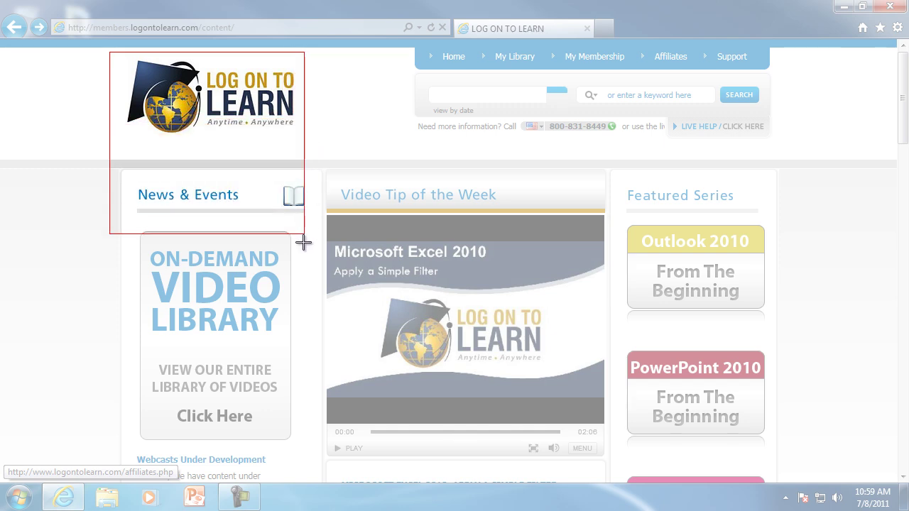
mouse_move(314, 148)
left_mouse_down()
mouse_move(375, 264)
mouse_move(436, 264)
mouse_move(432, 183)
mouse_move(329, 134)
mouse_move(305, 145)
left_mouse_up()
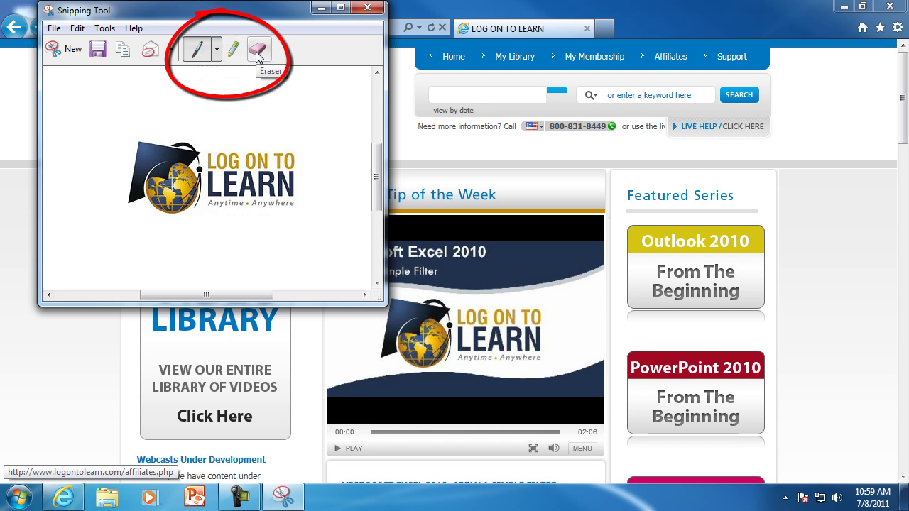
Step: With the Blue Pen, circle the word TO and draw an arrow above the logo
left_click(216, 58)
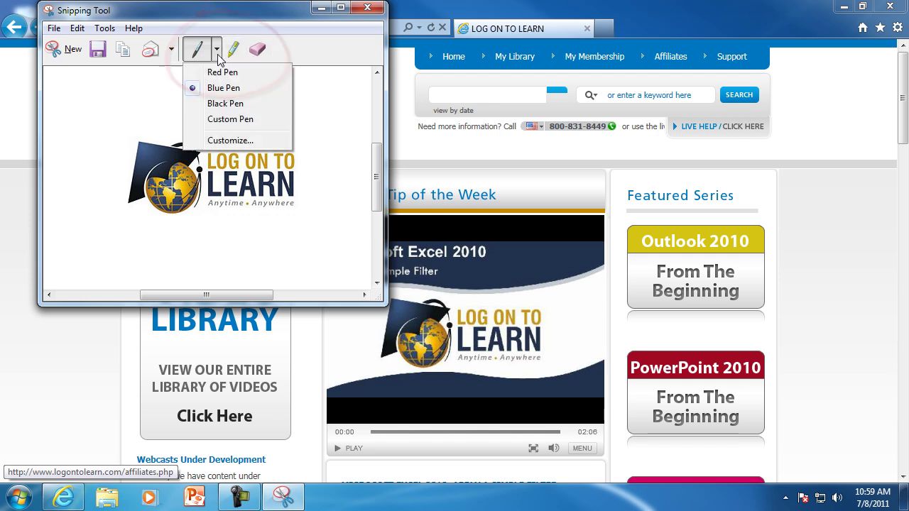
left_click(216, 59)
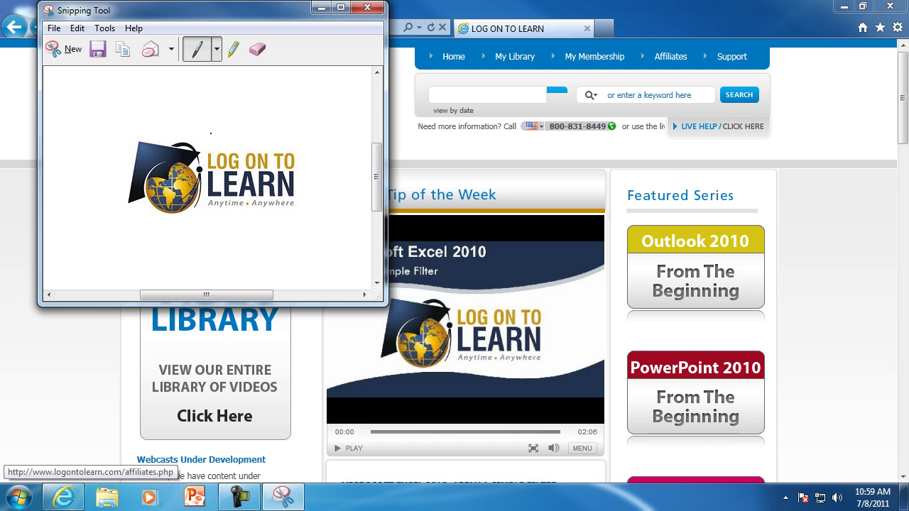
left_click_drag(284, 149, 283, 149)
mouse_move(166, 94)
left_mouse_down()
mouse_move(168, 137)
mouse_move(196, 123)
left_mouse_up()
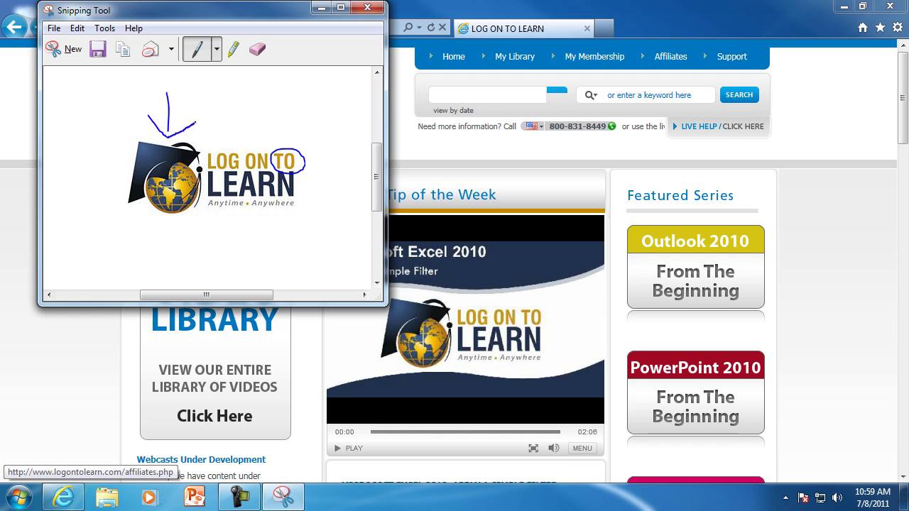
Step: Highlight the Anytime • Anywhere tagline in yellow and erase the blue arrow
left_click(234, 51)
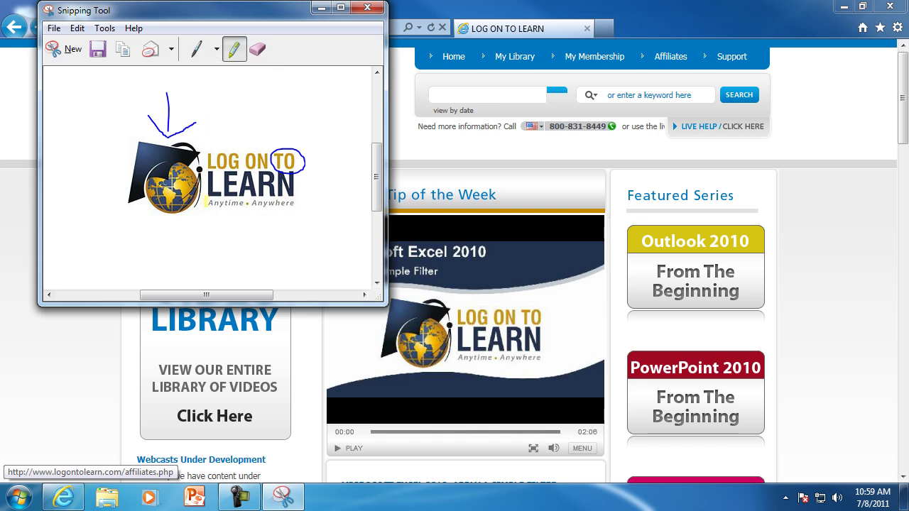
left_click_drag(204, 203, 298, 203)
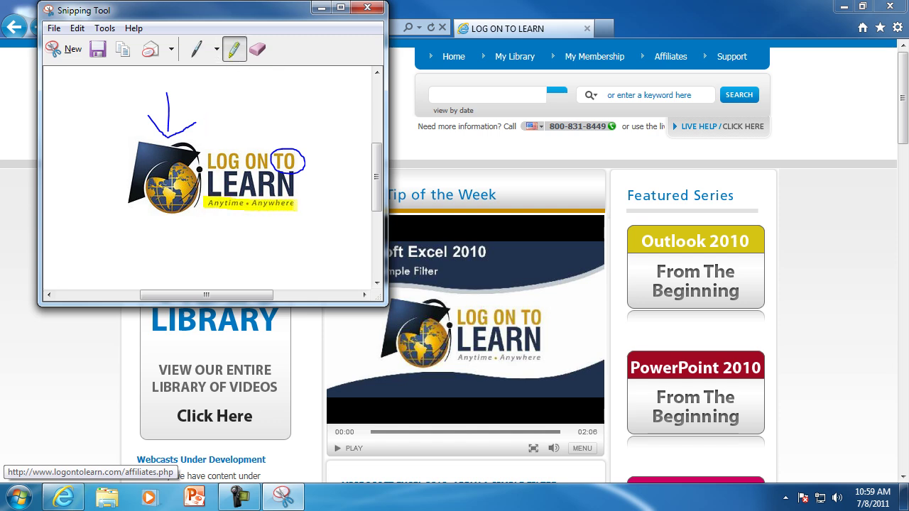
left_click(260, 49)
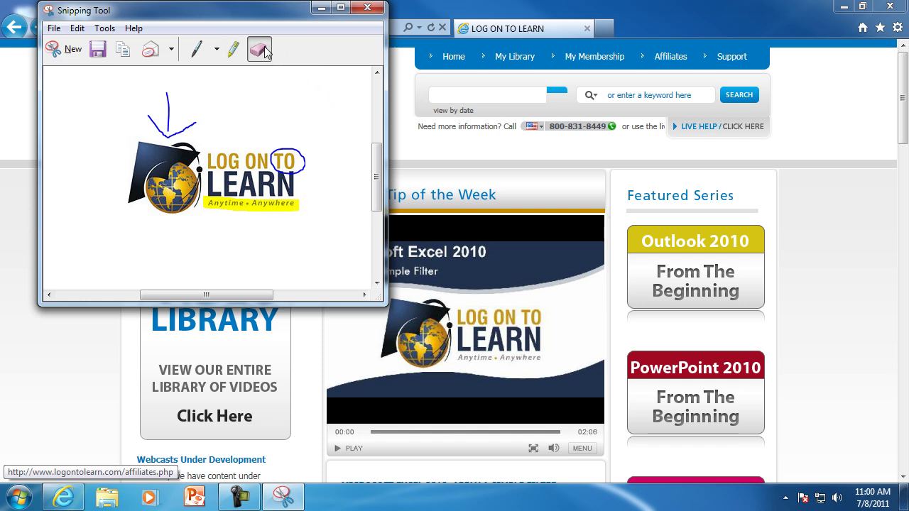
mouse_move(170, 105)
left_mouse_down()
mouse_move(186, 132)
mouse_move(159, 122)
left_mouse_up()
left_click(98, 51)
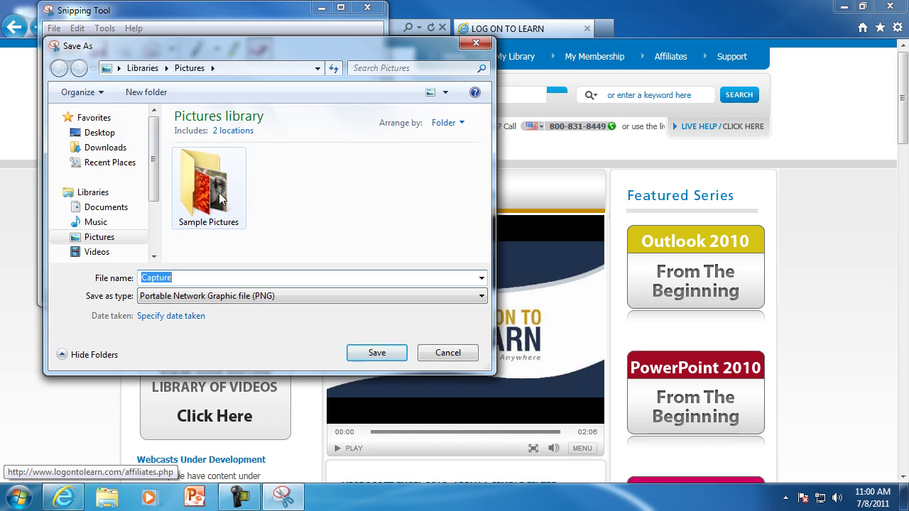
left_click(482, 300)
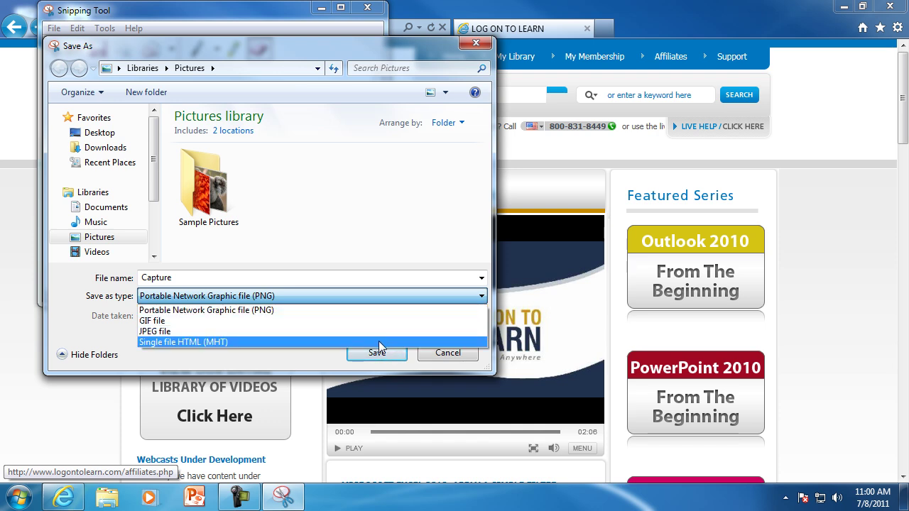
left_click(444, 356)
left_click(444, 356)
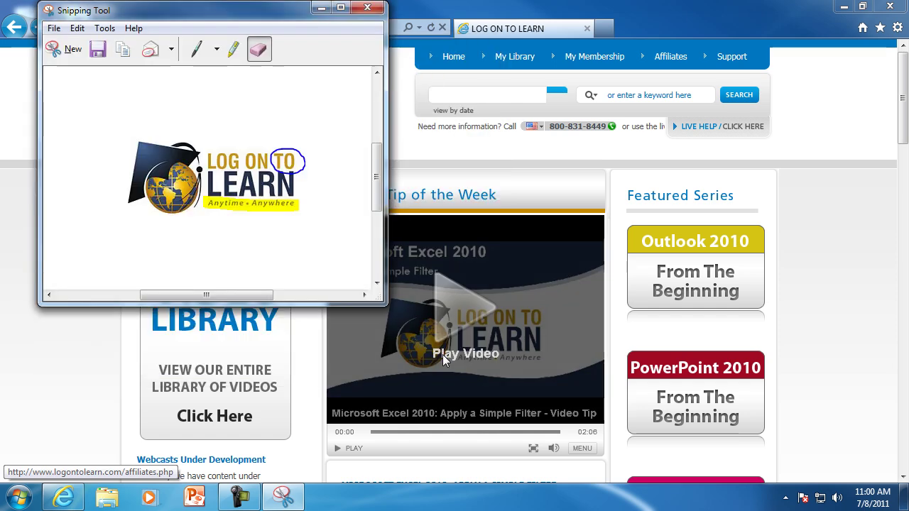
left_click(171, 51)
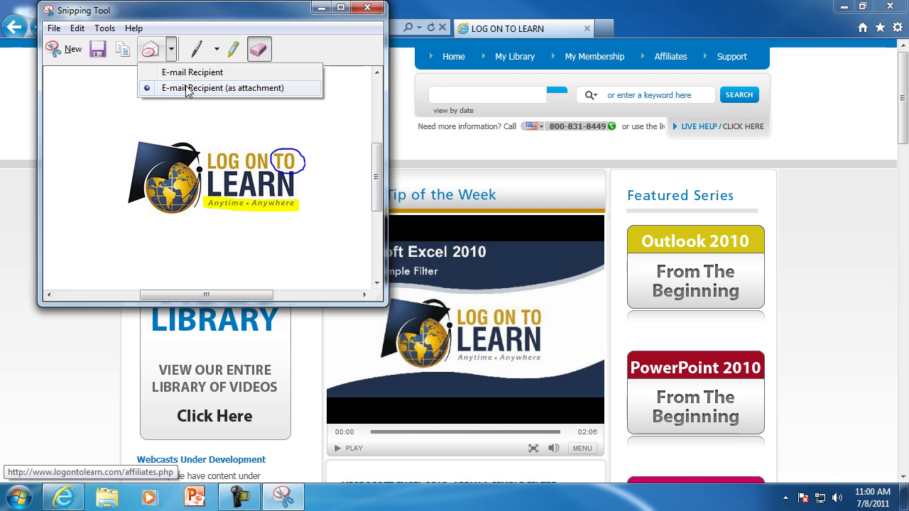
left_click(112, 110)
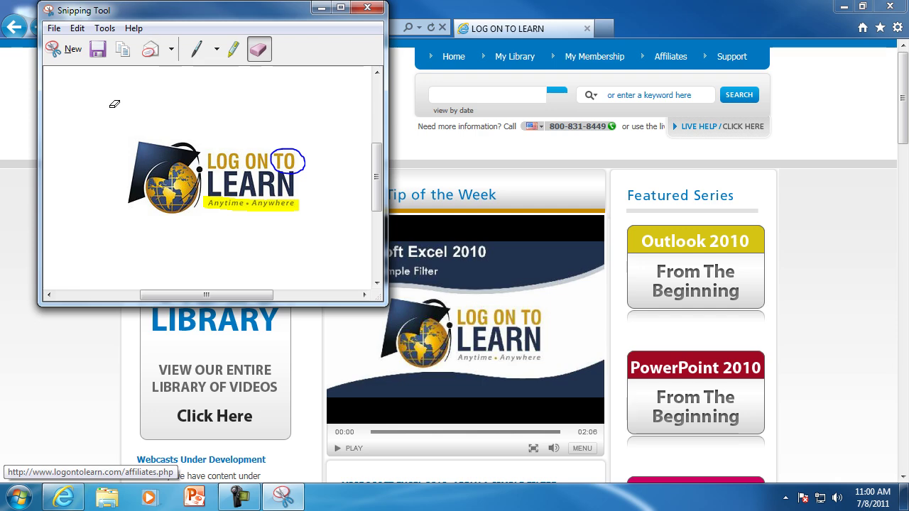
Step: Begin a new capture, reviewing snip shapes and keeping Rectangular Snip selected
left_click(67, 56)
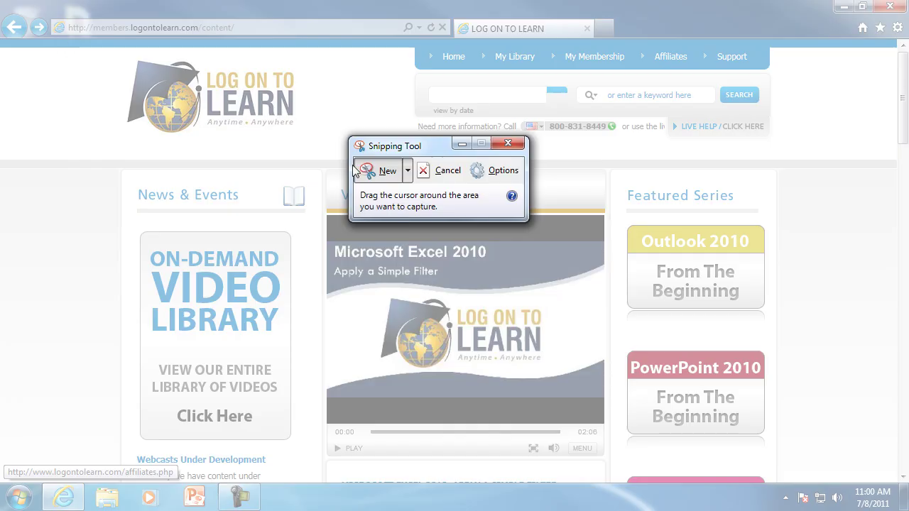
left_click(407, 170)
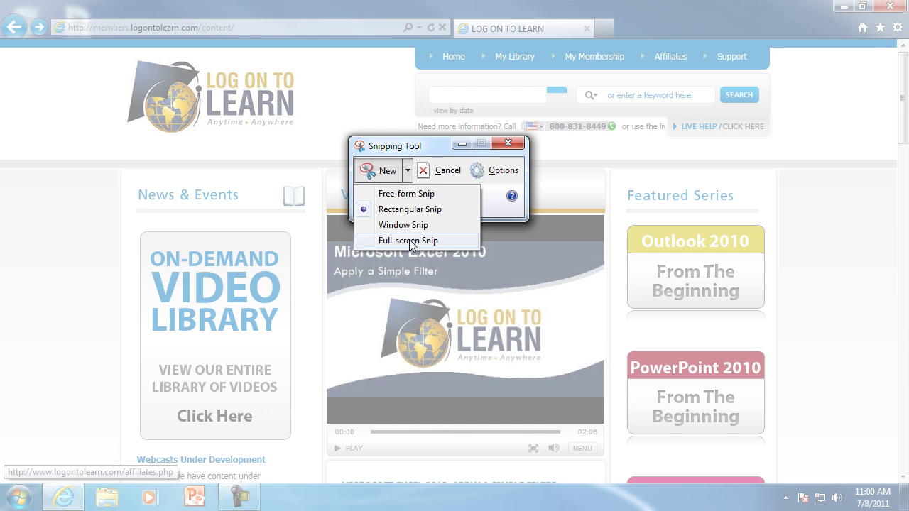
left_click(429, 143)
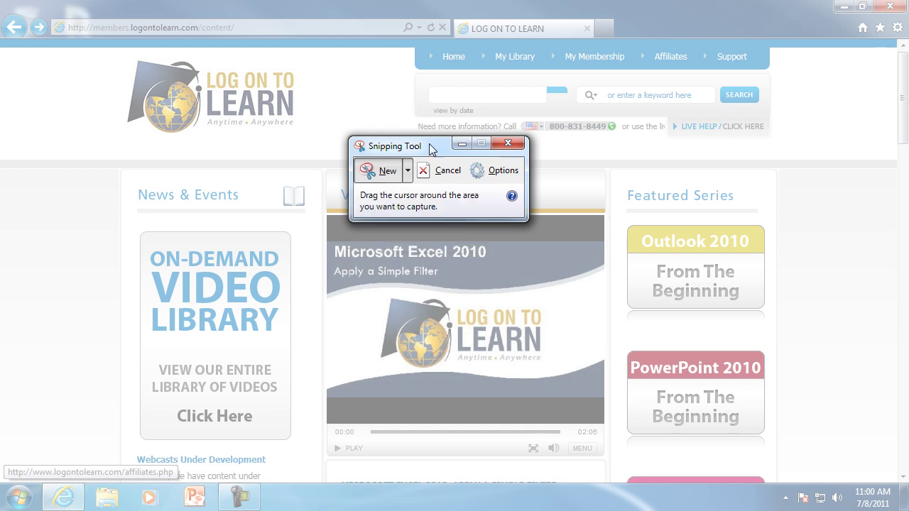